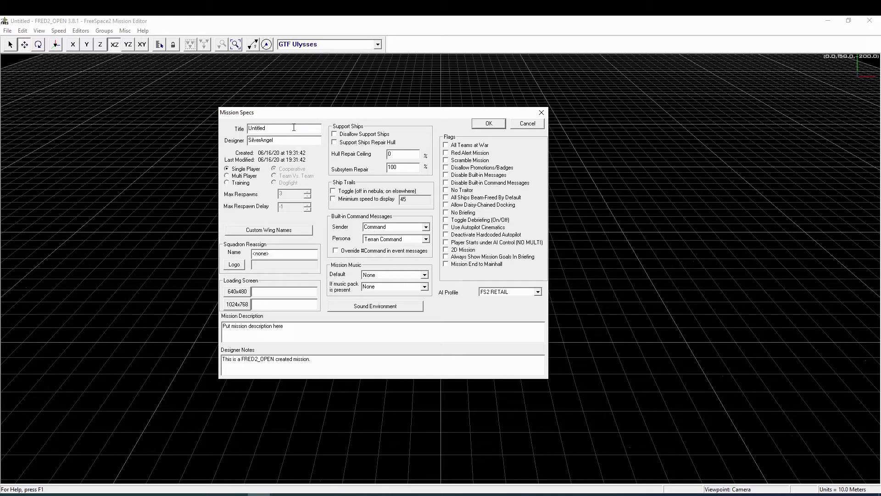
Title the mission 'My Mission', return it to Single Player after trying Multi Player and Training, and show Custom Wing Names.
{"action": "key", "text": "shift+Tab"}
{"action": "type", "text": "My Mission"}
{"action": "left_click", "coordinate": [252, 176]}
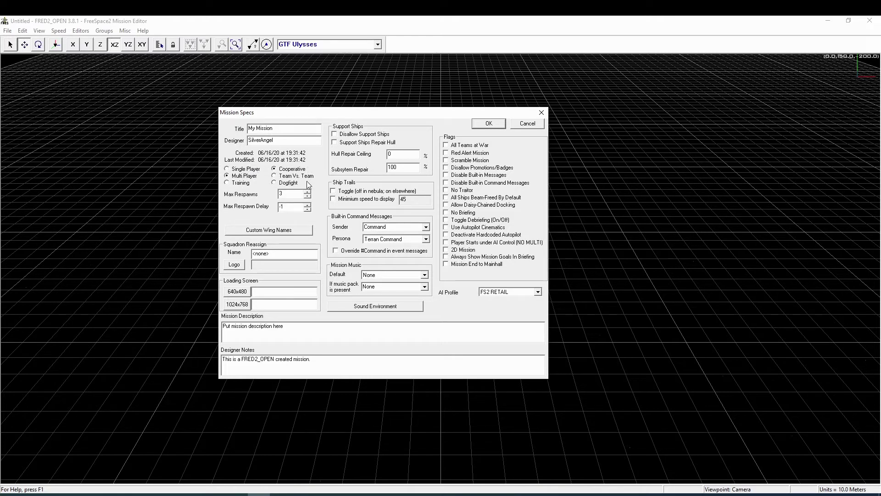
{"action": "left_click", "coordinate": [236, 183]}
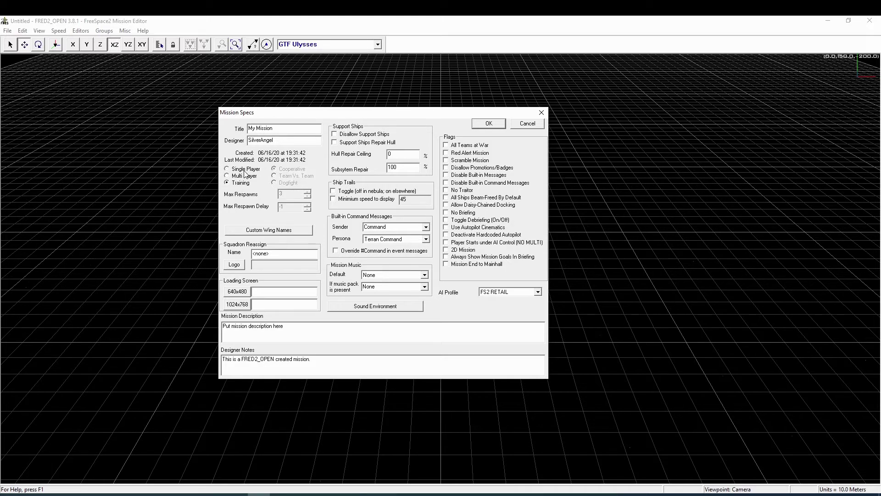
{"action": "left_click", "coordinate": [244, 171]}
{"action": "left_click", "coordinate": [271, 230]}
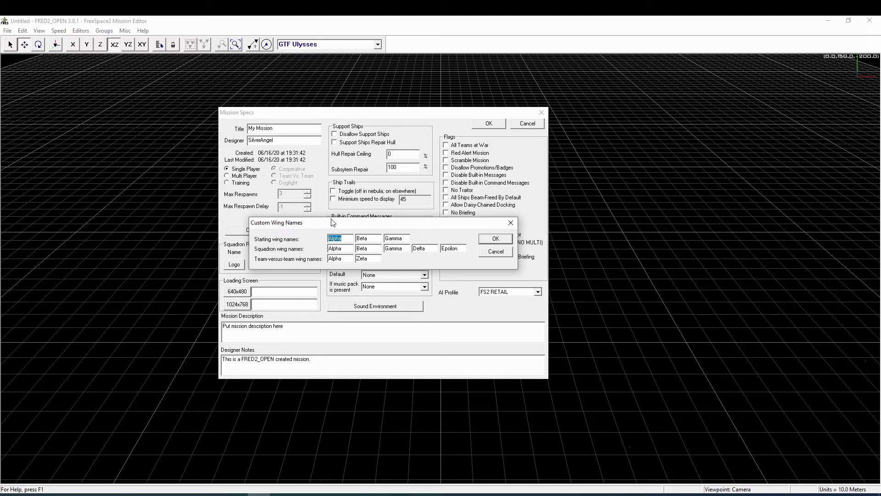
Cancel Custom Wing Names, leaving the default Alpha, Beta and Gamma wings unchanged.
{"action": "left_click", "coordinate": [505, 256]}
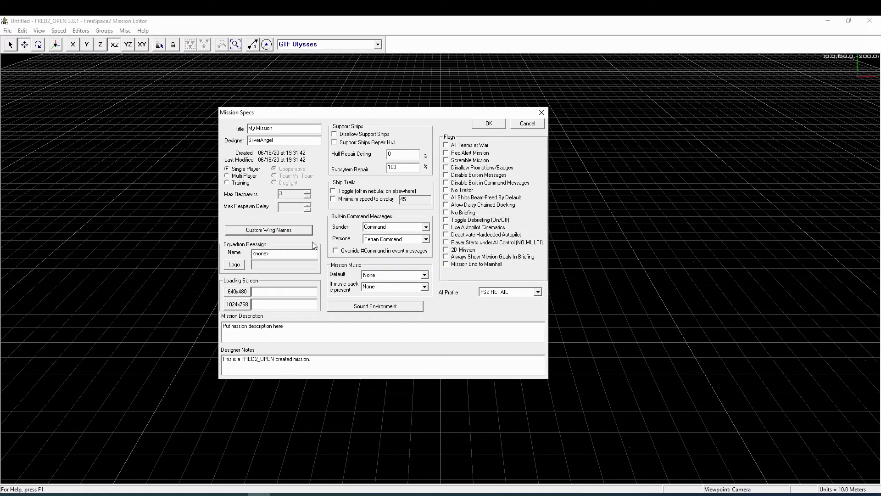
Replace the <none> squadron reassign name with '11th Sharks'.
{"action": "left_click_drag", "start_coordinate": [294, 255], "coordinate": [249, 255]}
{"action": "type", "text": "11th"}
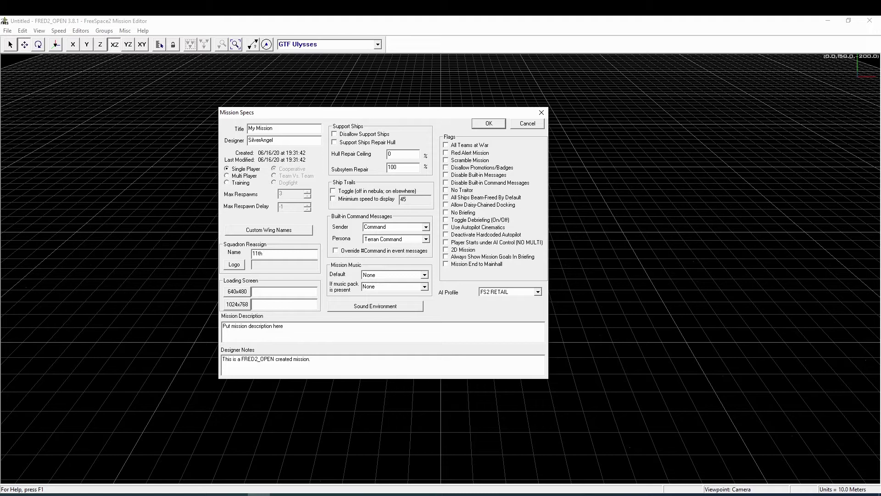
{"action": "type", "text": " Sharks"}
Bring up the squadron logo image picker and dismiss it without choosing a file.
{"action": "left_click", "coordinate": [234, 264]}
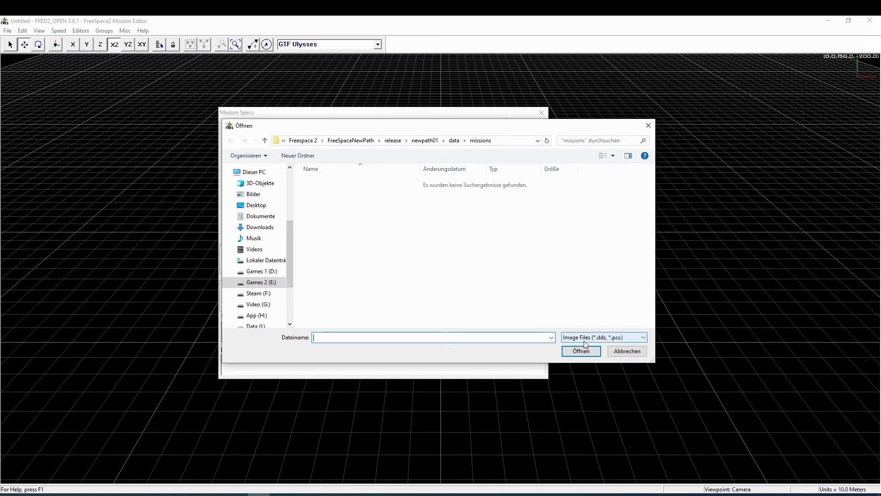
{"action": "left_click", "coordinate": [626, 352]}
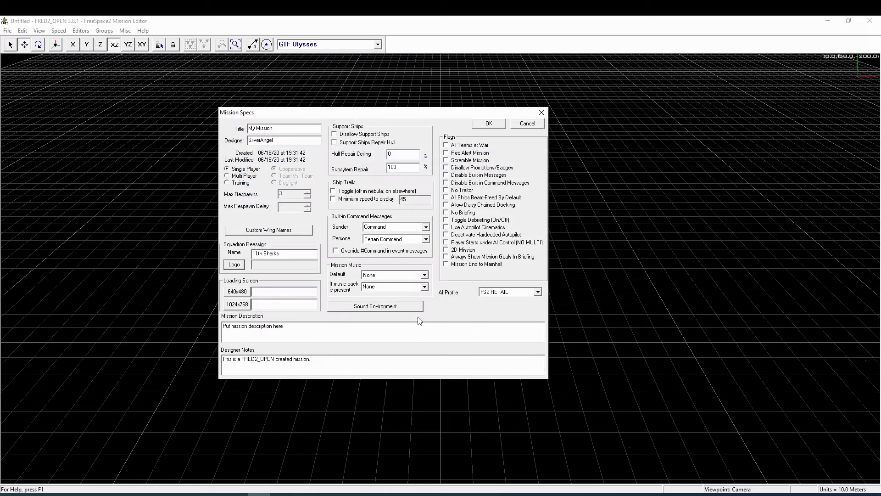
{"action": "left_click", "coordinate": [240, 307]}
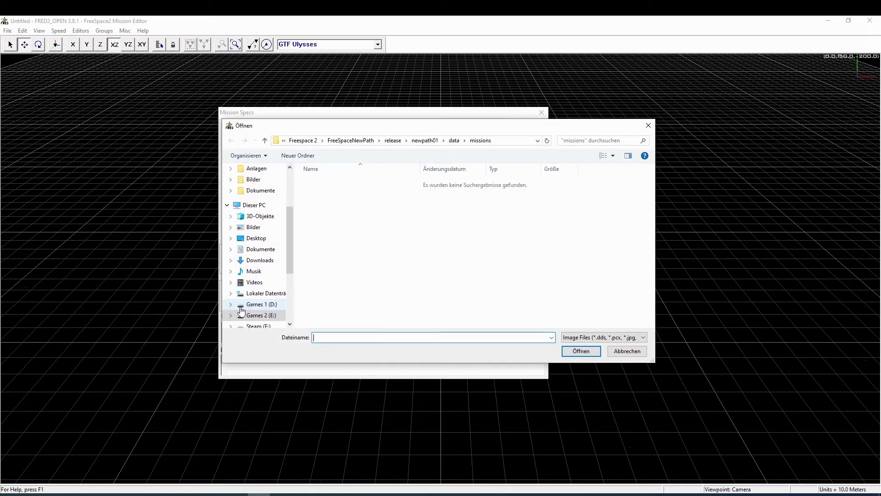
{"action": "left_click", "coordinate": [643, 338]}
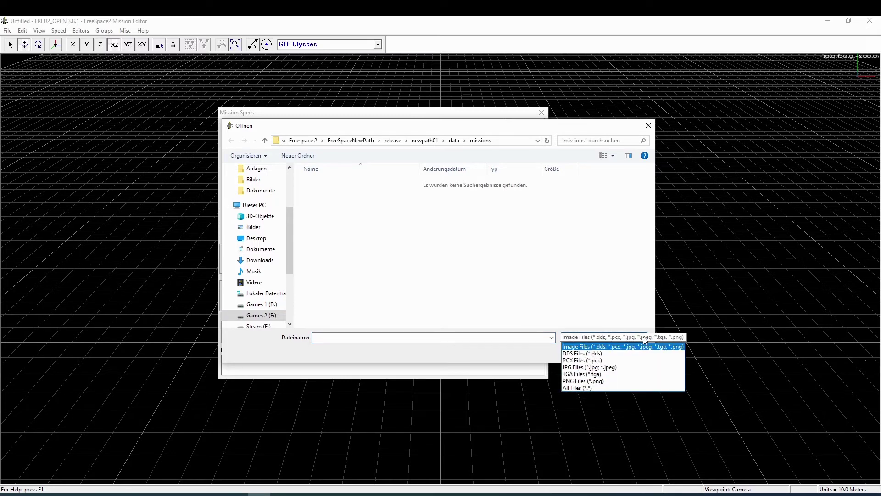
{"action": "left_click", "coordinate": [532, 347]}
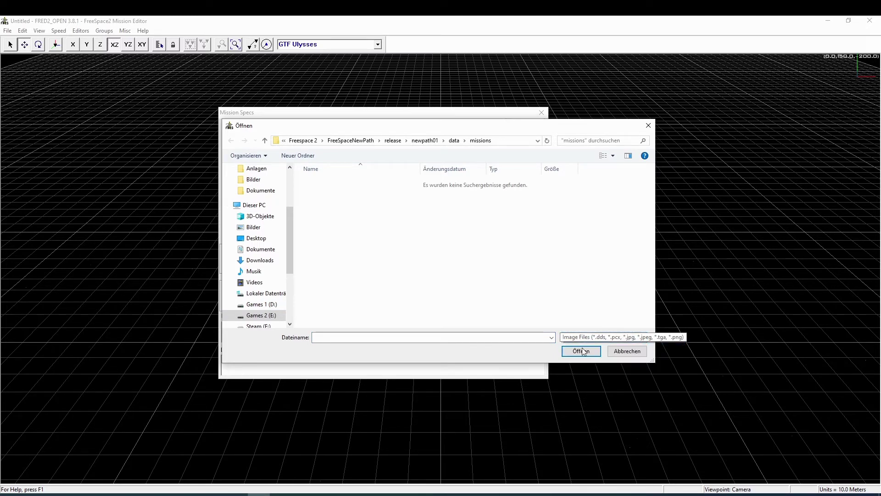
{"action": "left_click", "coordinate": [627, 351]}
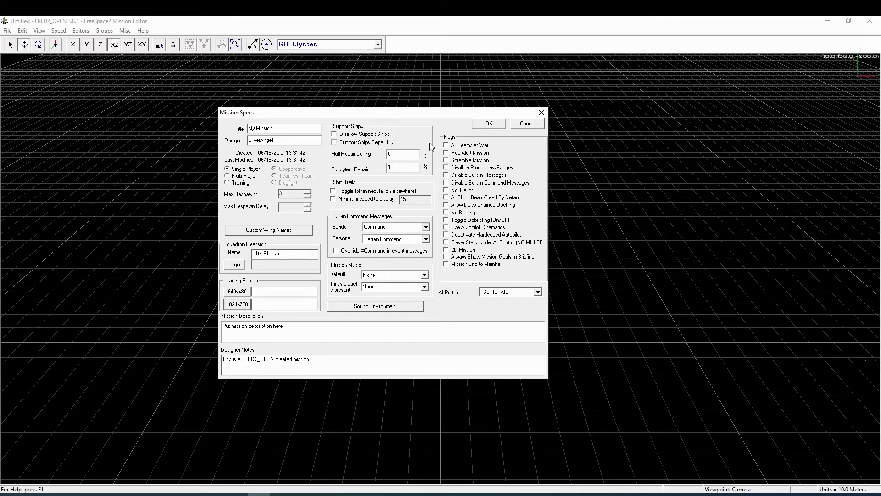
Set the support ship's hull repair ceiling from 0 to 95%.
{"action": "left_click", "coordinate": [408, 154]}
{"action": "double_click", "coordinate": [404, 154]}
{"action": "type", "text": "95"}
Show ship trails only above minimum speed 45 and keep Command as the message sender.
{"action": "left_click", "coordinate": [368, 200]}
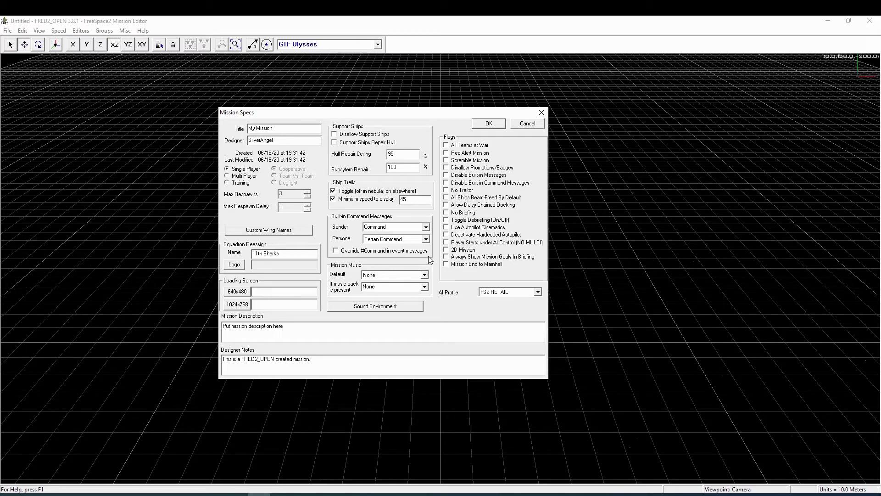
{"action": "left_click", "coordinate": [426, 227]}
{"action": "left_click", "coordinate": [427, 227]}
Choose '4: Numbers' as the default mission music, keeping the music-pack alternative at None.
{"action": "left_click", "coordinate": [425, 275]}
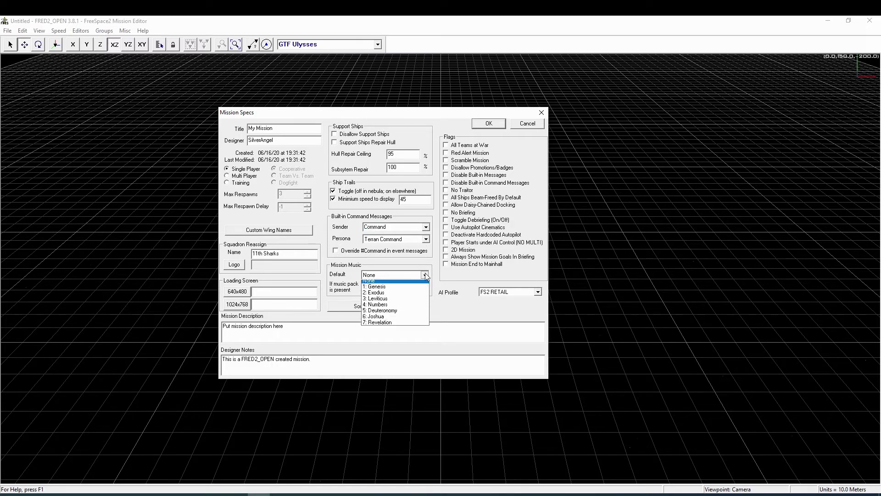
{"action": "left_click", "coordinate": [425, 275]}
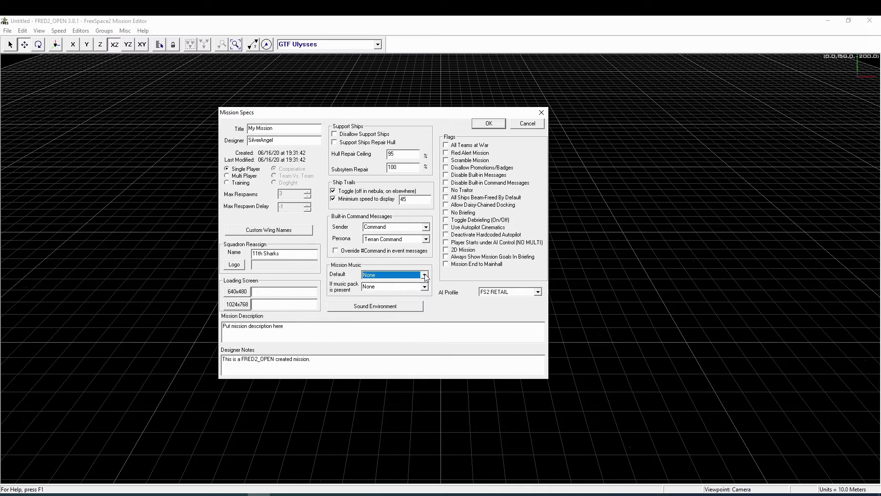
{"action": "left_click", "coordinate": [425, 275]}
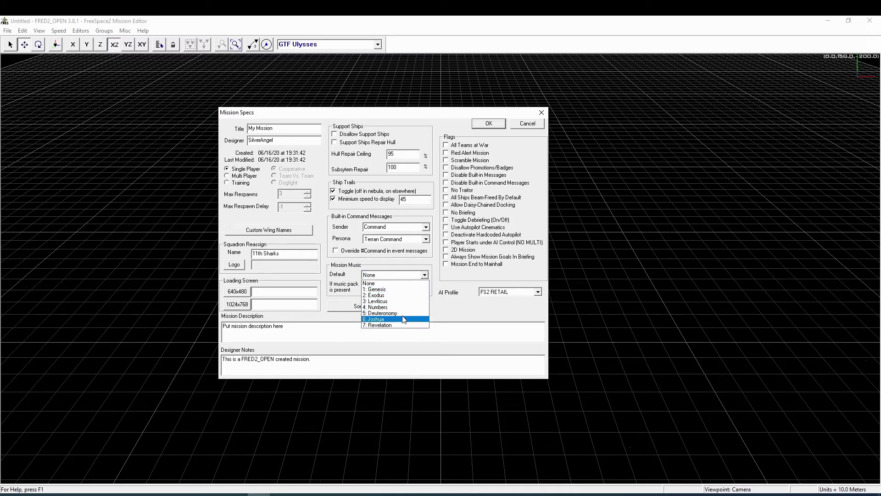
{"action": "left_click", "coordinate": [425, 276]}
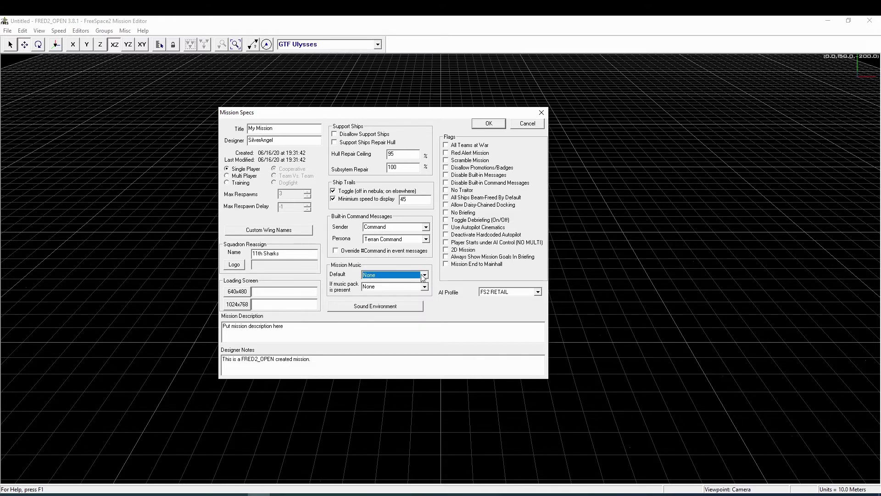
{"action": "left_click", "coordinate": [426, 287]}
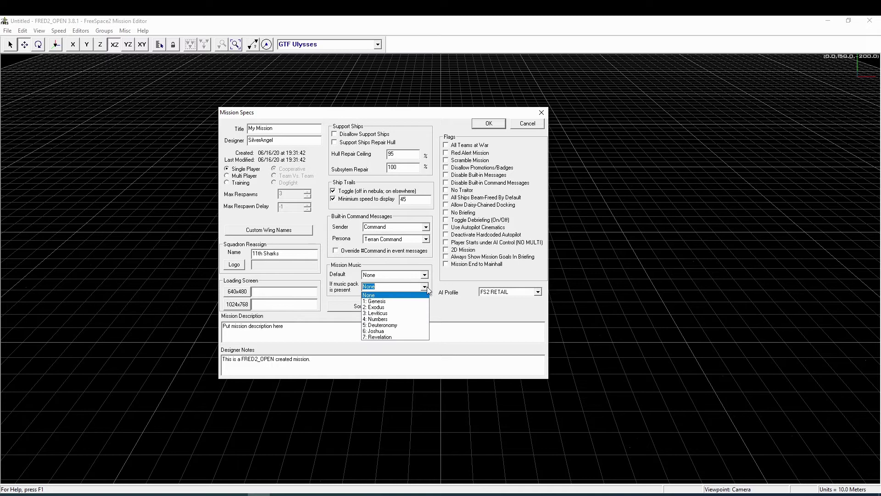
{"action": "left_click", "coordinate": [427, 286]}
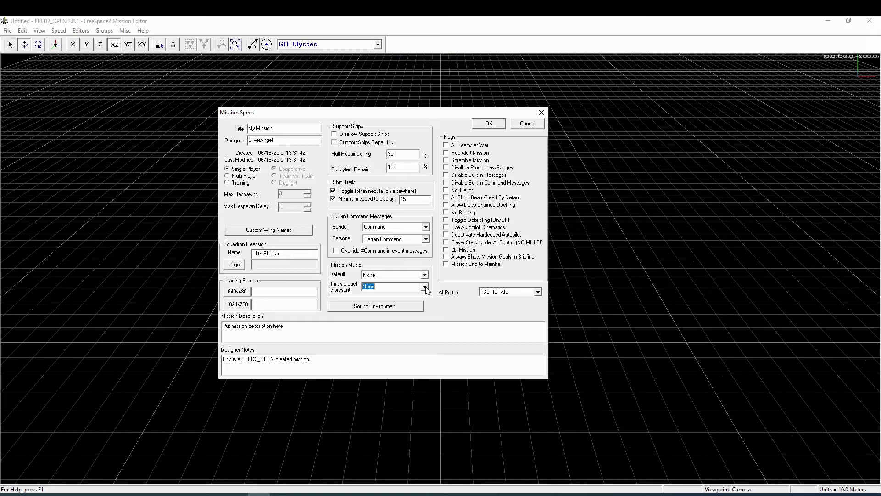
{"action": "left_click", "coordinate": [424, 275]}
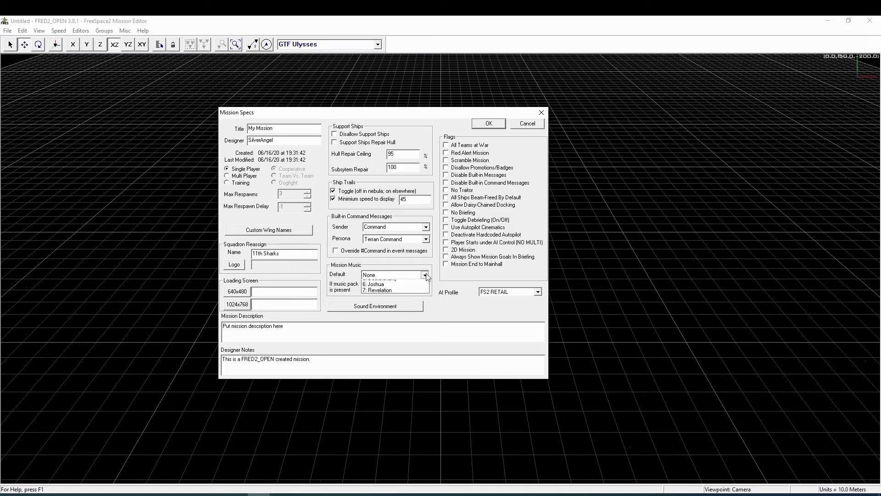
{"action": "left_click", "coordinate": [393, 307]}
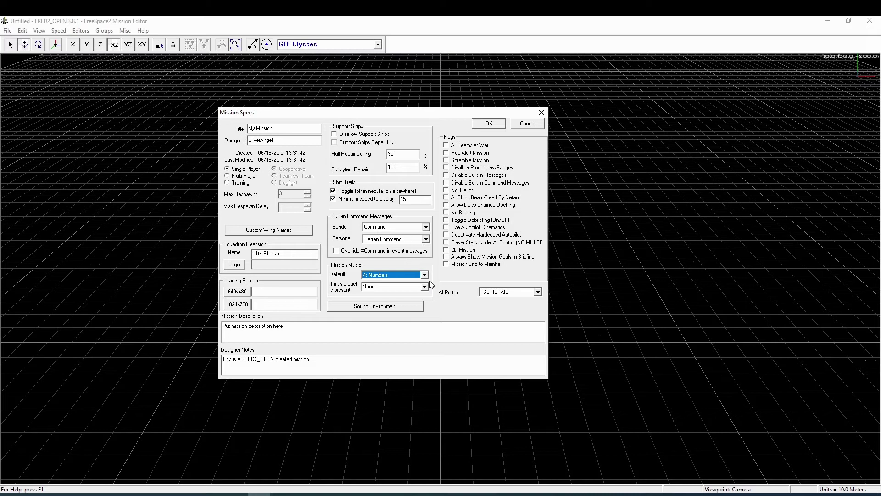
{"action": "left_click", "coordinate": [405, 307]}
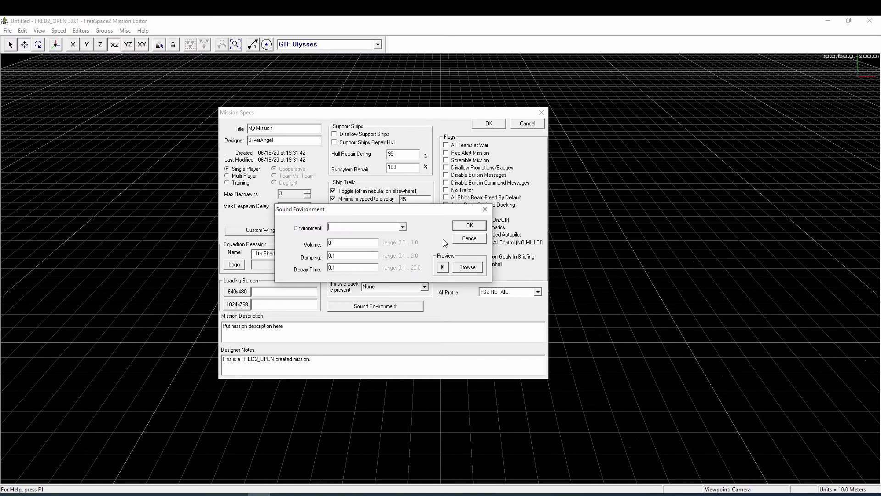
{"action": "left_click", "coordinate": [469, 238]}
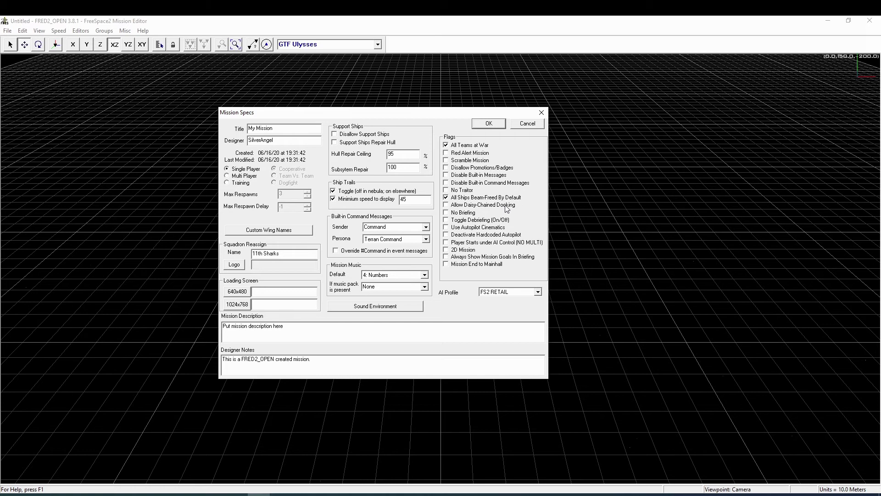
{"action": "left_click", "coordinate": [466, 214]}
{"action": "left_click", "coordinate": [538, 292]}
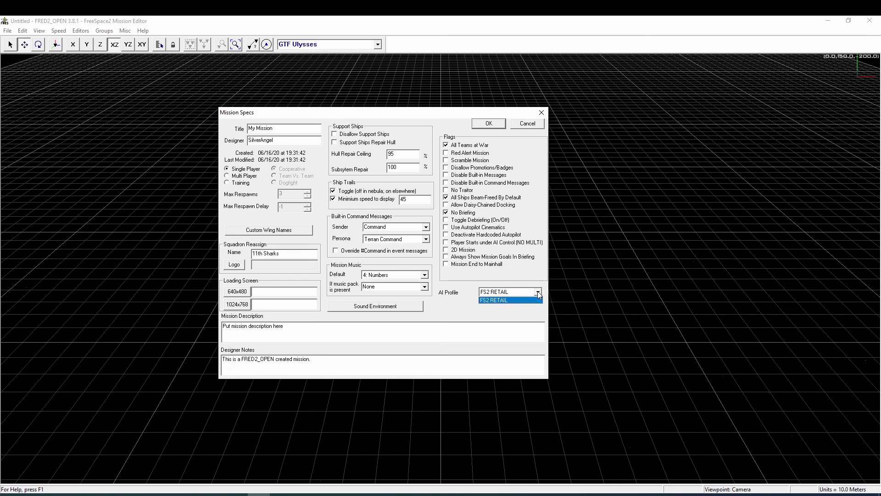
{"action": "left_click", "coordinate": [539, 294]}
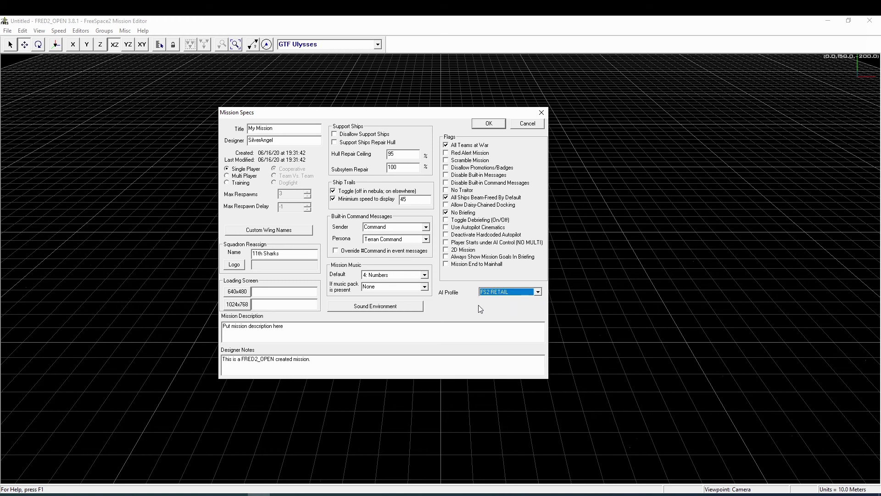
{"action": "left_click", "coordinate": [299, 328]}
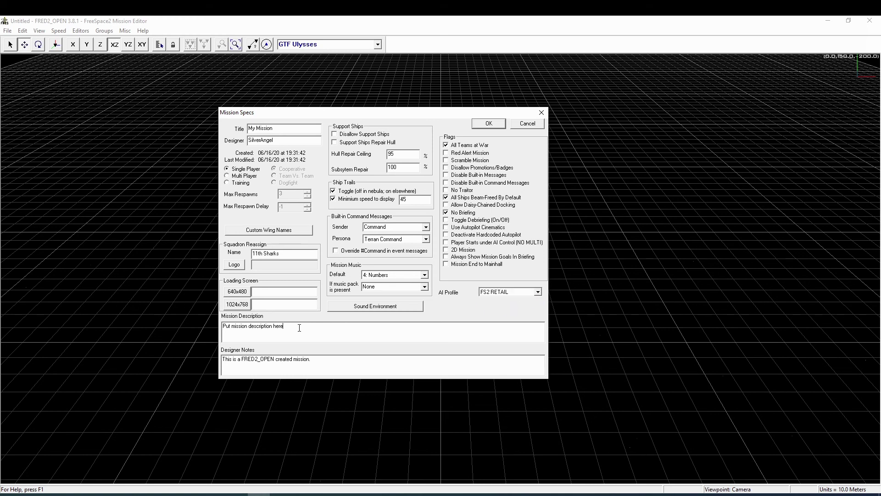